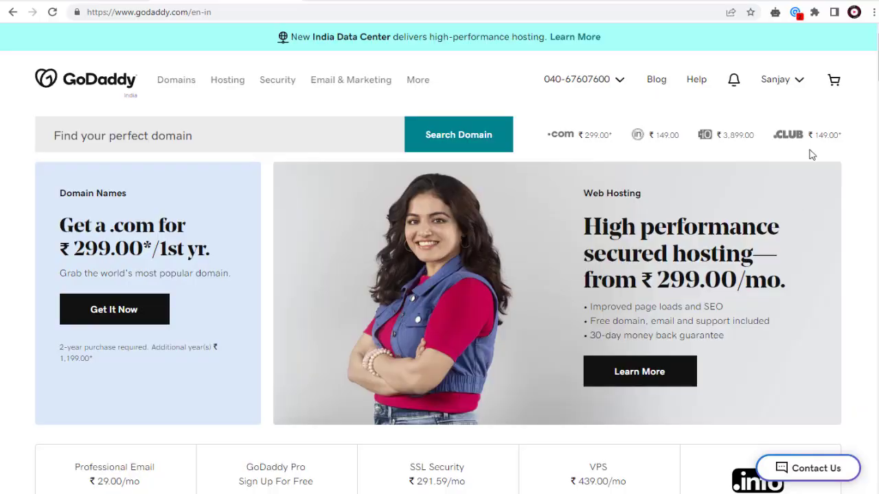
Step: From the account menu's My Products, manage the Deluxe Linux Hosting with cPanel plan
{"action": "left_click", "coordinate": [798, 82]}
{"action": "left_click", "coordinate": [662, 202]}
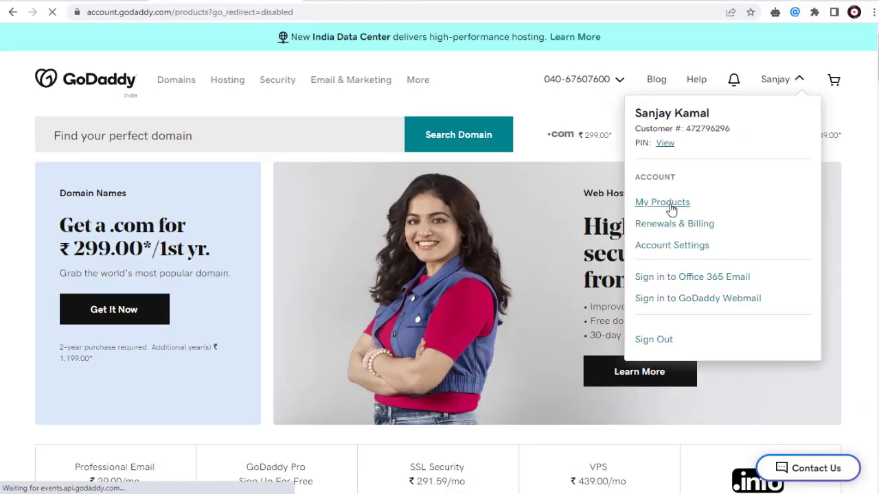
{"action": "scroll", "coordinate": [711, 248], "scroll_direction": "down", "scroll_amount": 4}
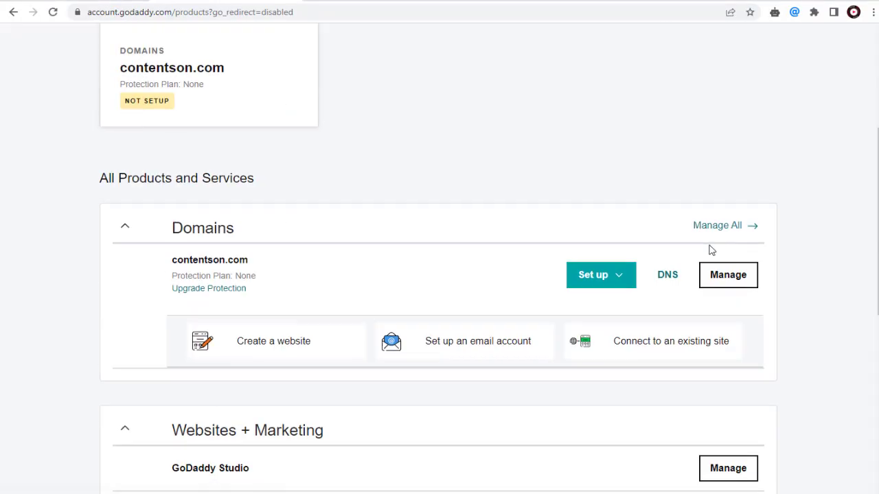
{"action": "scroll", "coordinate": [711, 248], "scroll_direction": "down", "scroll_amount": 3}
{"action": "scroll", "coordinate": [710, 248], "scroll_direction": "down", "scroll_amount": 3}
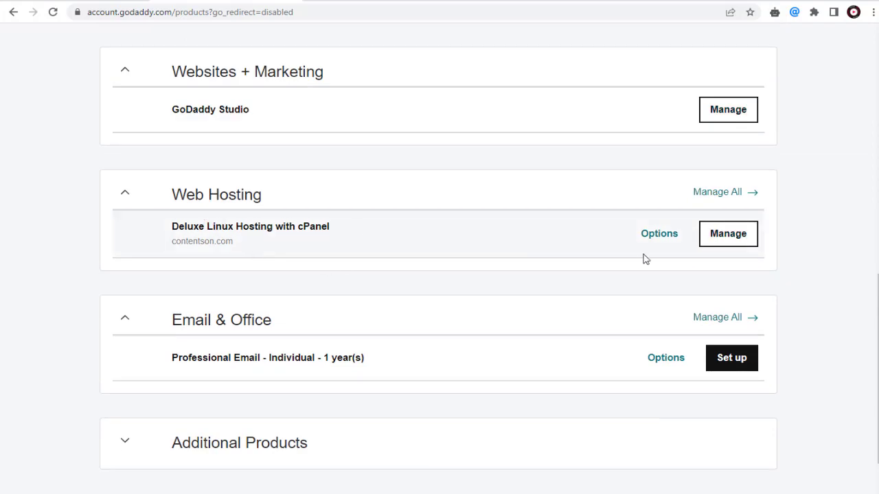
{"action": "left_click", "coordinate": [732, 234]}
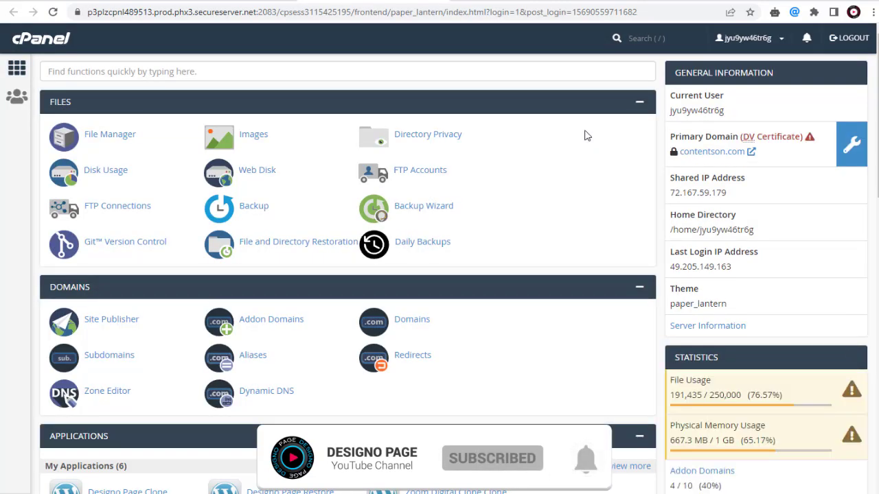
{"action": "scroll", "coordinate": [537, 151], "scroll_direction": "down", "scroll_amount": 5}
{"action": "scroll", "coordinate": [537, 151], "scroll_direction": "down", "scroll_amount": 3}
{"action": "scroll", "coordinate": [538, 151], "scroll_direction": "down", "scroll_amount": 2}
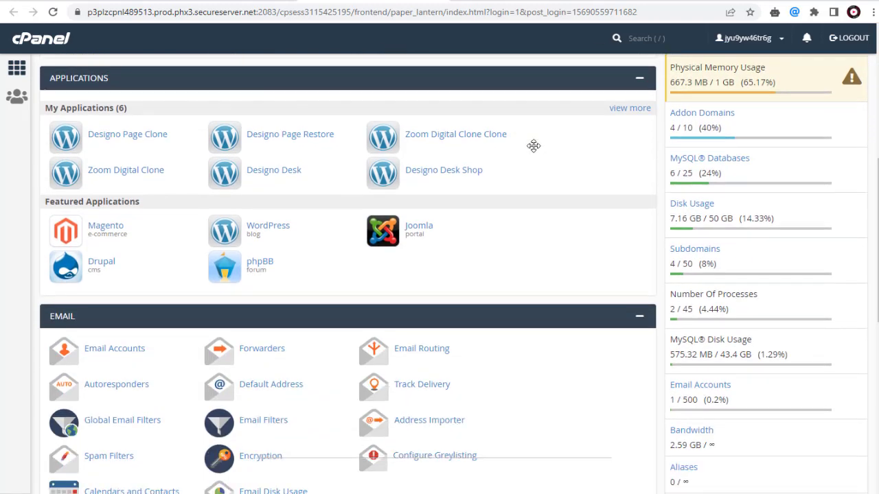
{"action": "scroll", "coordinate": [536, 151], "scroll_direction": "down", "scroll_amount": 3}
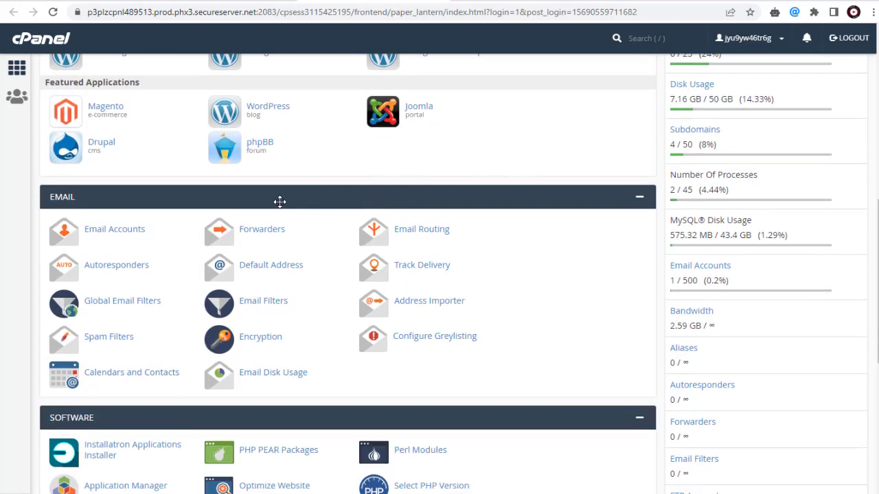
Step: Go to Email Accounts in cPanel's EMAIL section to list the domain's mailboxes
{"action": "left_click", "coordinate": [122, 232]}
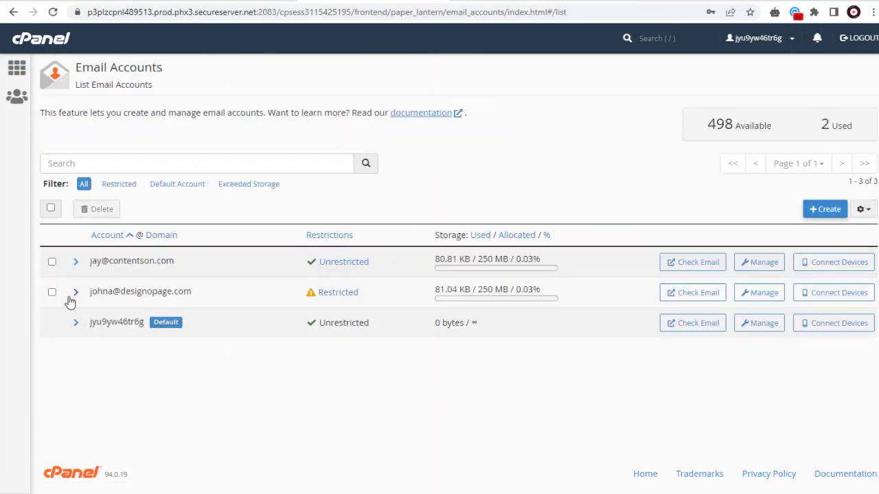
{"action": "left_click", "coordinate": [51, 292]}
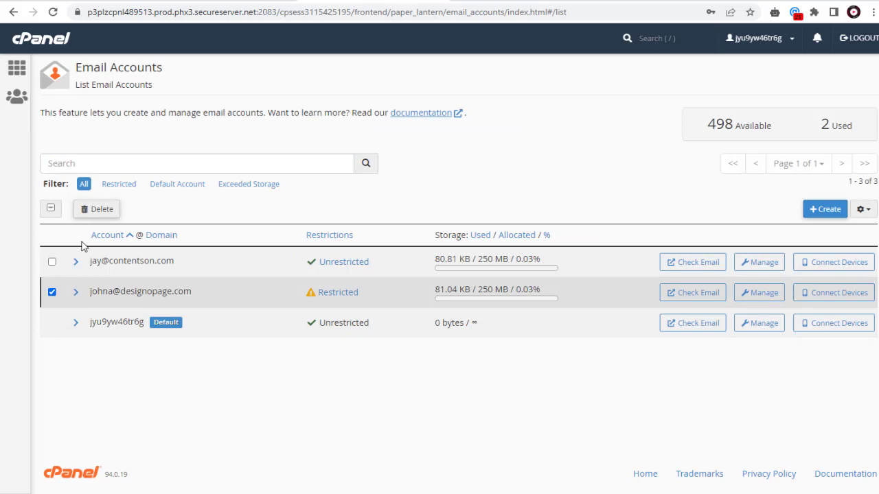
{"action": "left_click", "coordinate": [92, 212]}
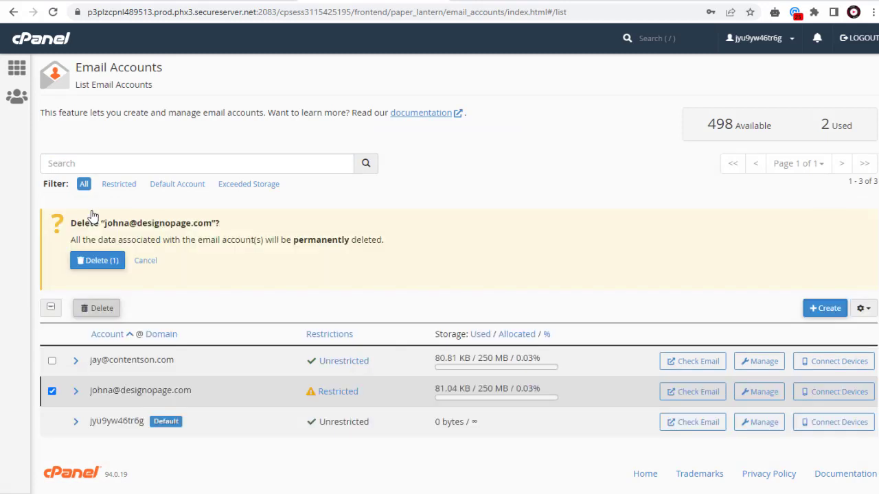
{"action": "left_click", "coordinate": [105, 264]}
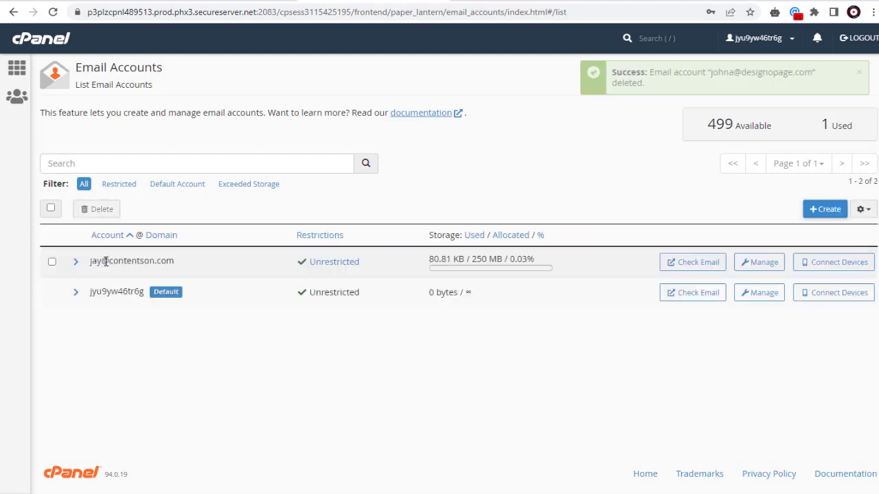